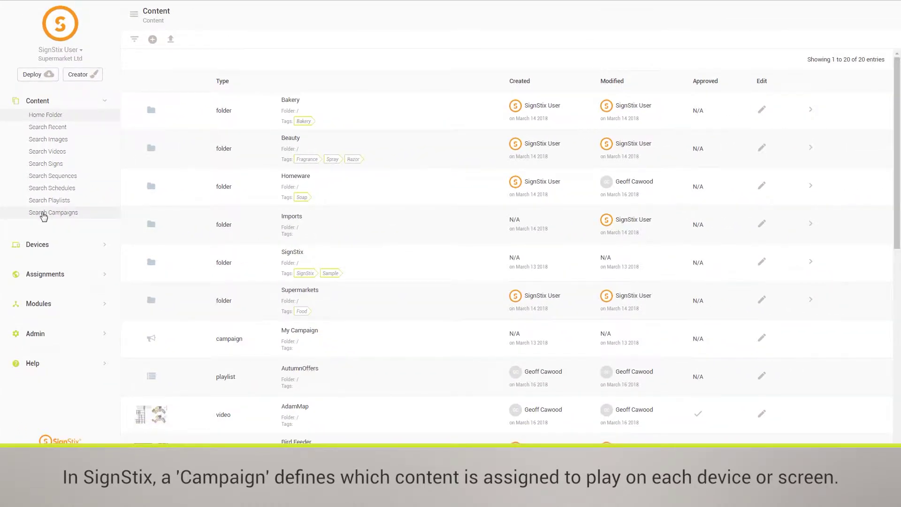
click(42, 213)
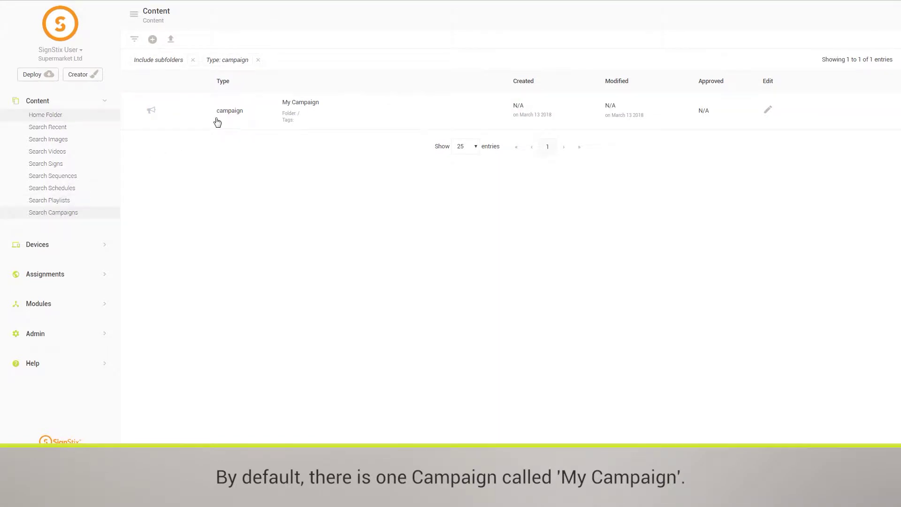
click(217, 123)
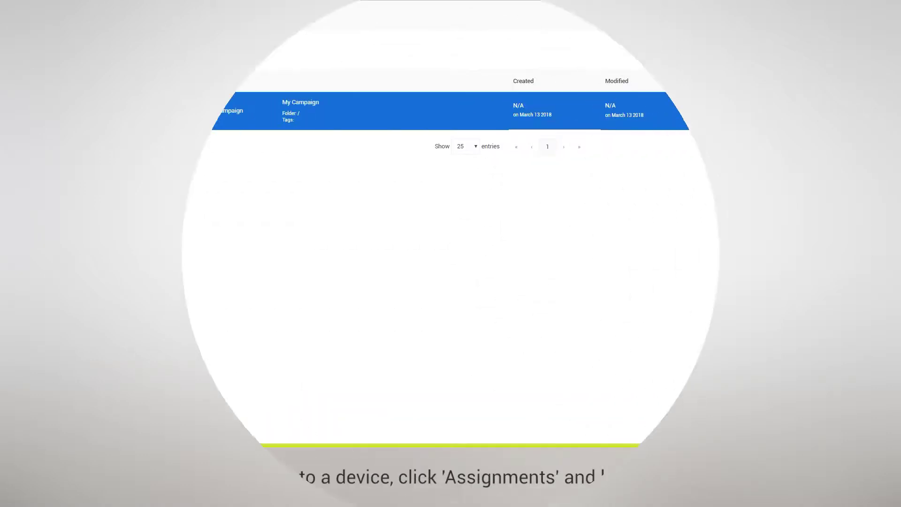
click(51, 279)
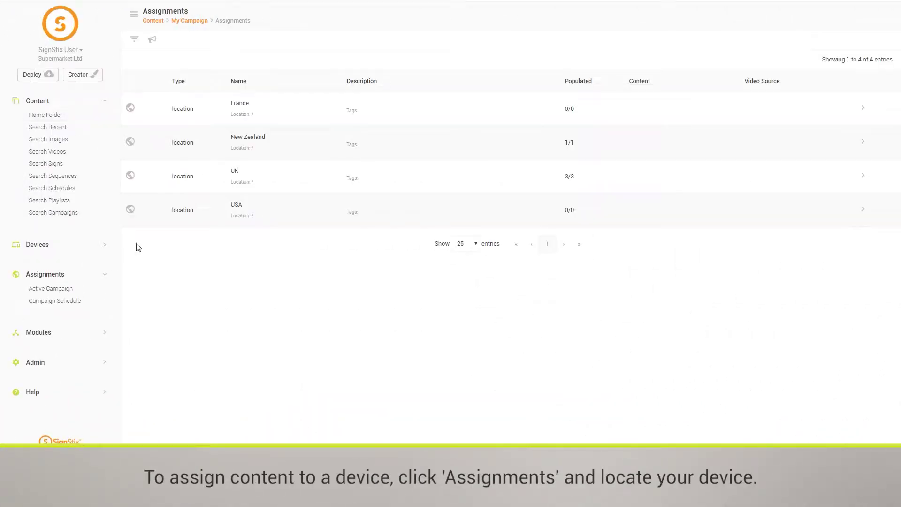
- Drill down UK > London > Greenwich to the Store_Rocky_Lane device 2M789HK2WJRG
click(241, 185)
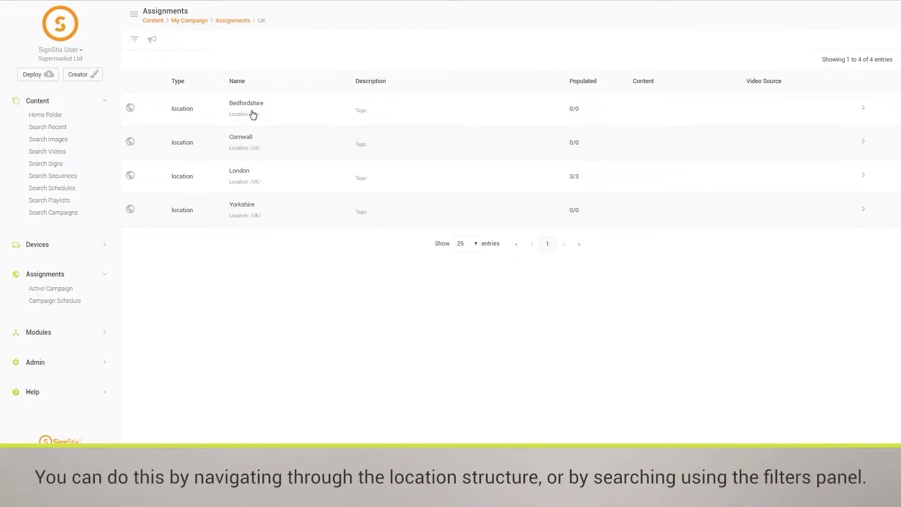
click(238, 187)
click(248, 113)
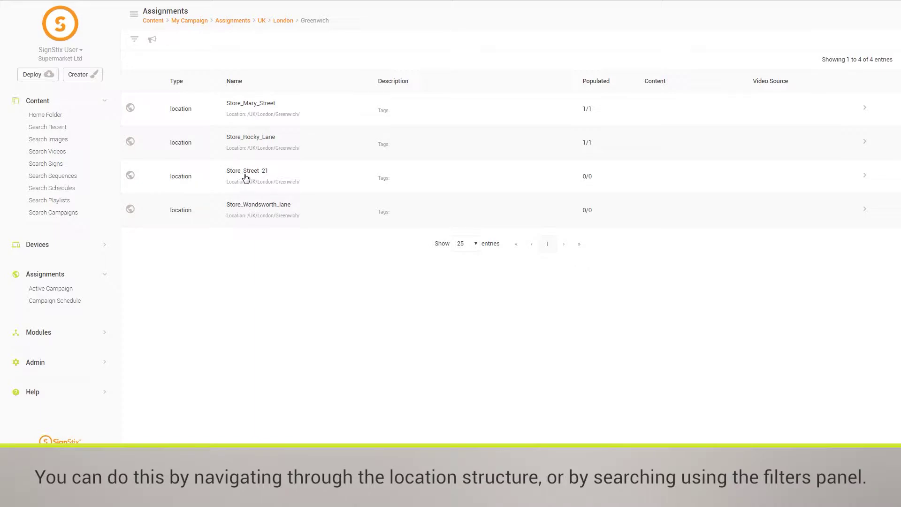
click(251, 142)
- Assign the Mens_Shaver_Spring_Promotion sign to the Store_Rocky_Lane device, filtering by 'men'
click(230, 114)
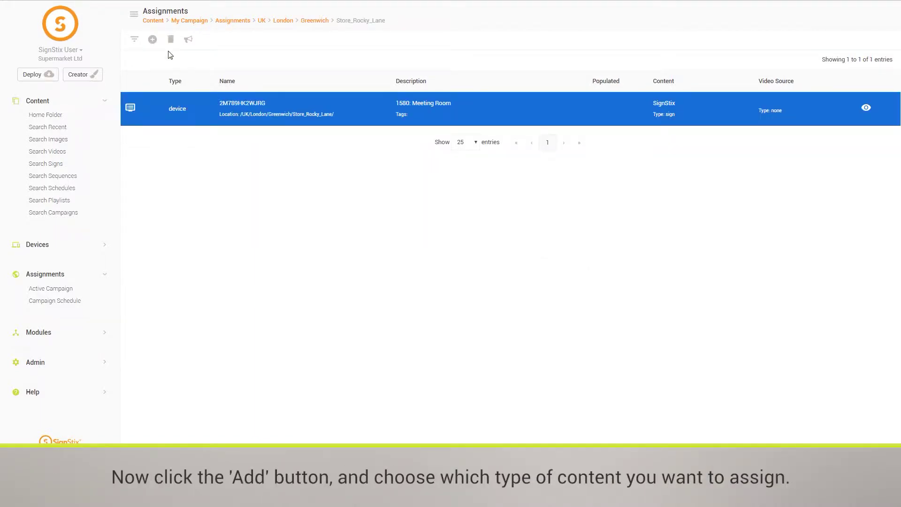
click(152, 40)
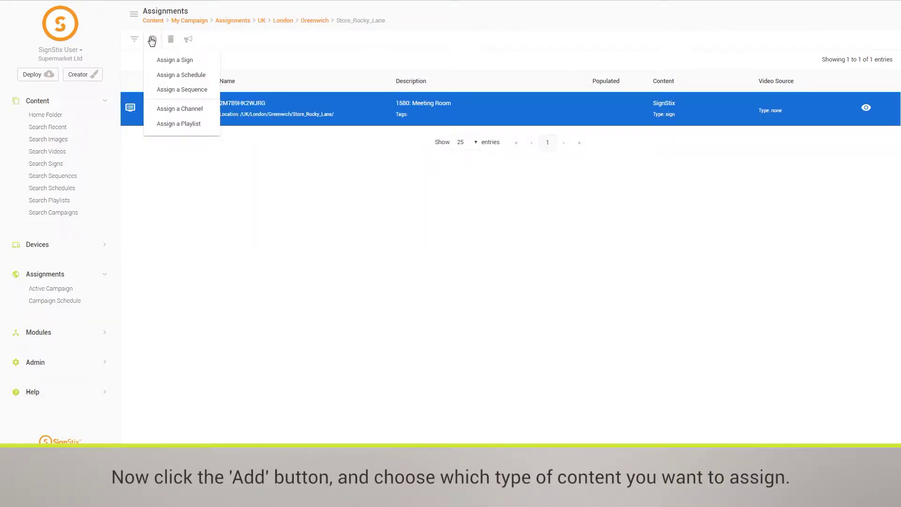
click(166, 60)
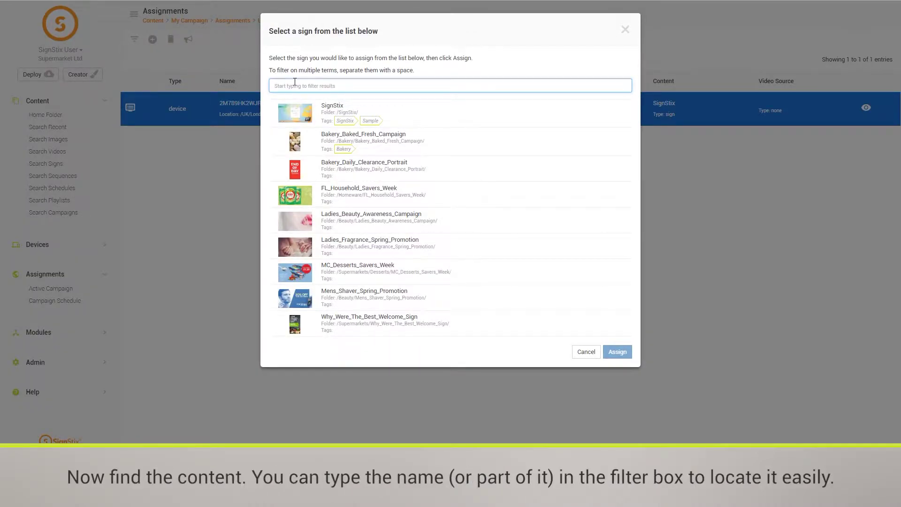
text(m)
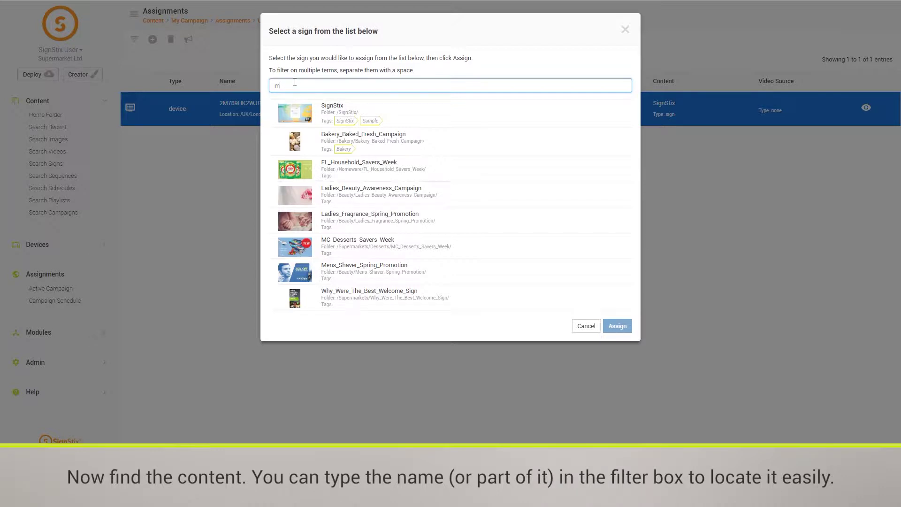
text(en)
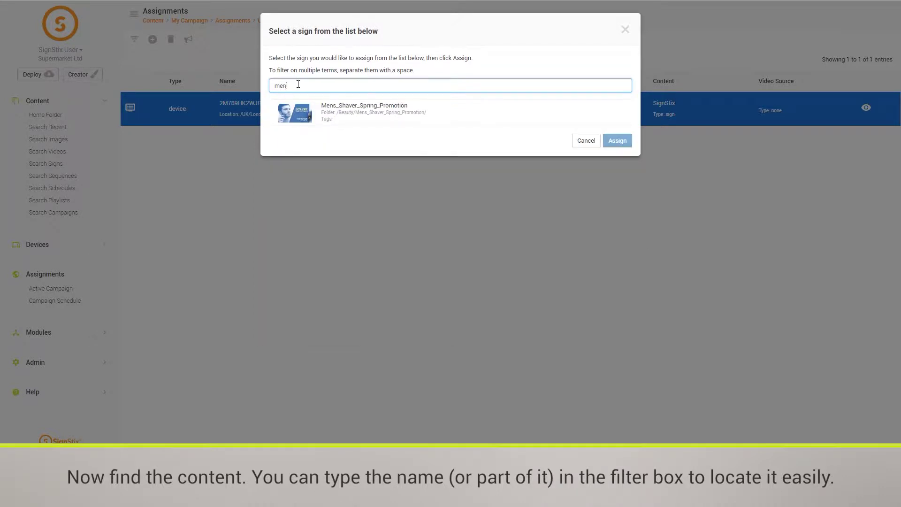
click(311, 110)
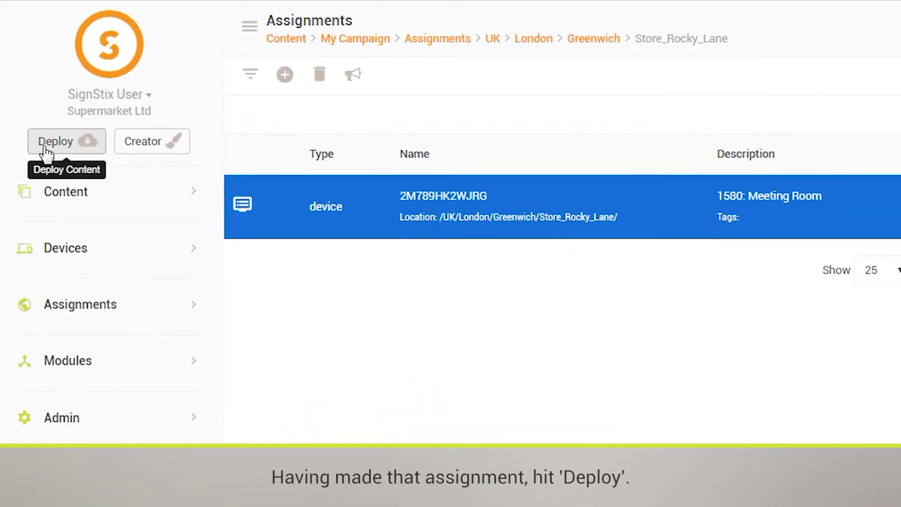
- Deploy the campaign so Mens_Shaver_Spring_Promotion is pushed to the device
click(45, 150)
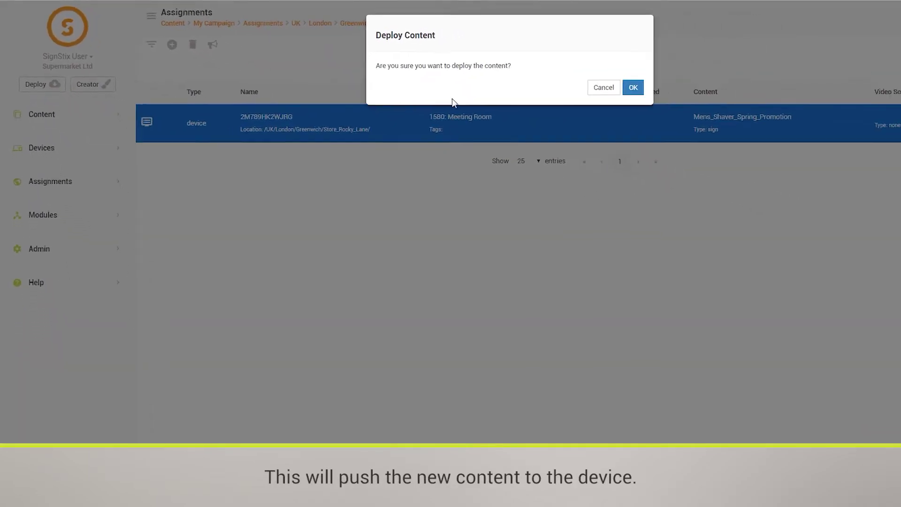
click(559, 78)
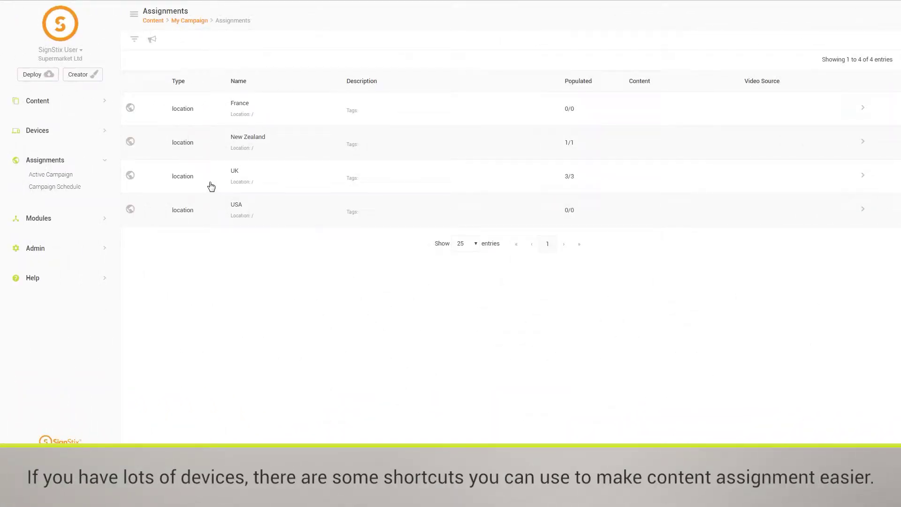
- Assign Why_Were_The_Best_Welcome_Sign to the whole Greenwich location under UK > London, filtering by 'wh'
click(210, 187)
click(210, 186)
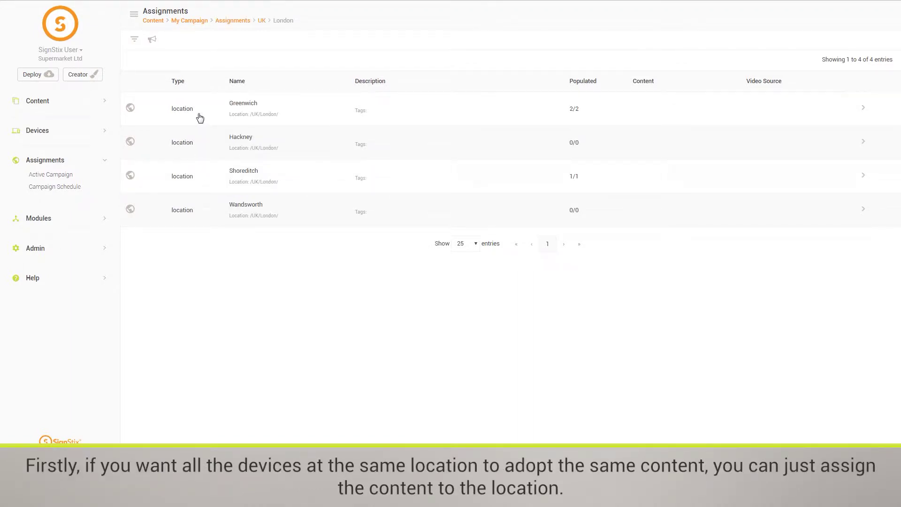
click(199, 117)
click(153, 40)
click(162, 60)
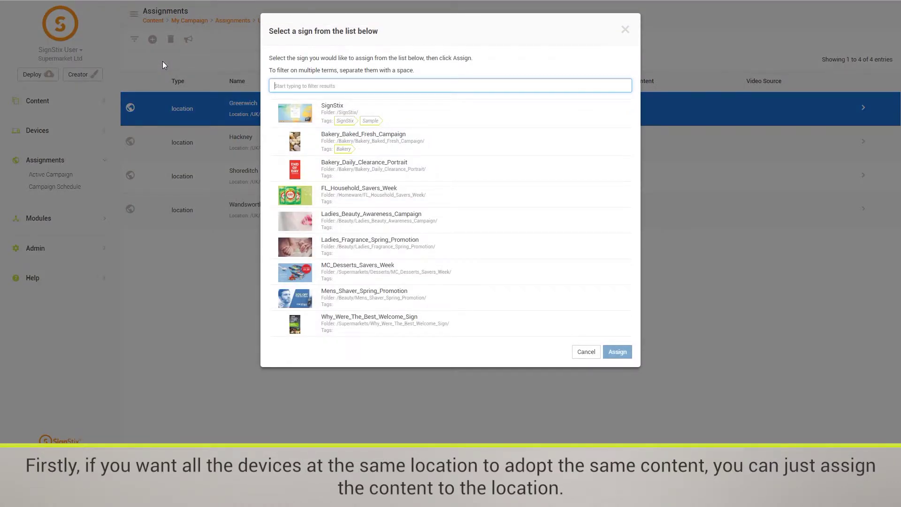
text(wh)
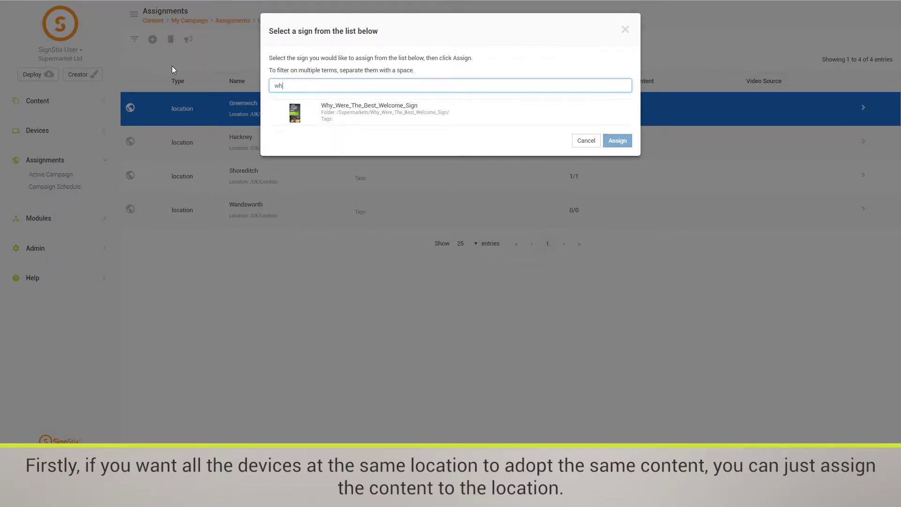
click(336, 120)
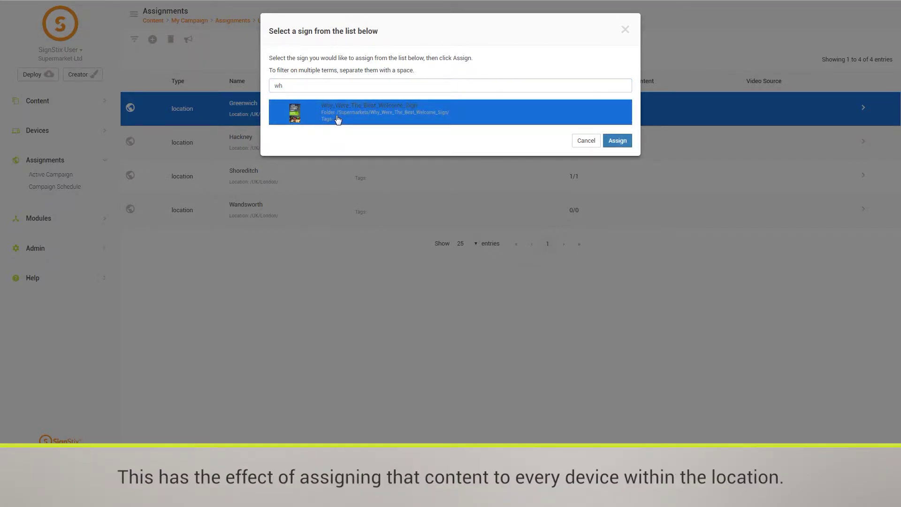
click(609, 142)
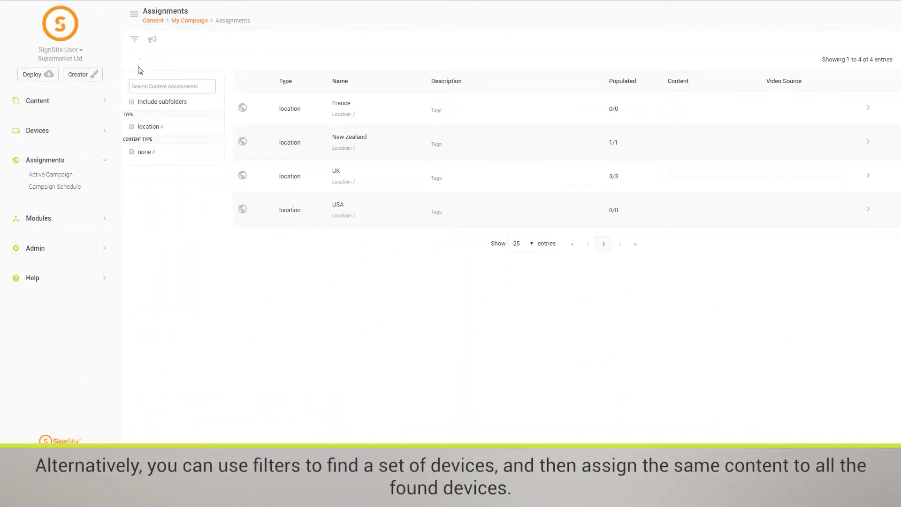
- Filter all sub-locations to shopfront-tagged devices and select the Auckland and Greenwich ones for assignment
click(131, 103)
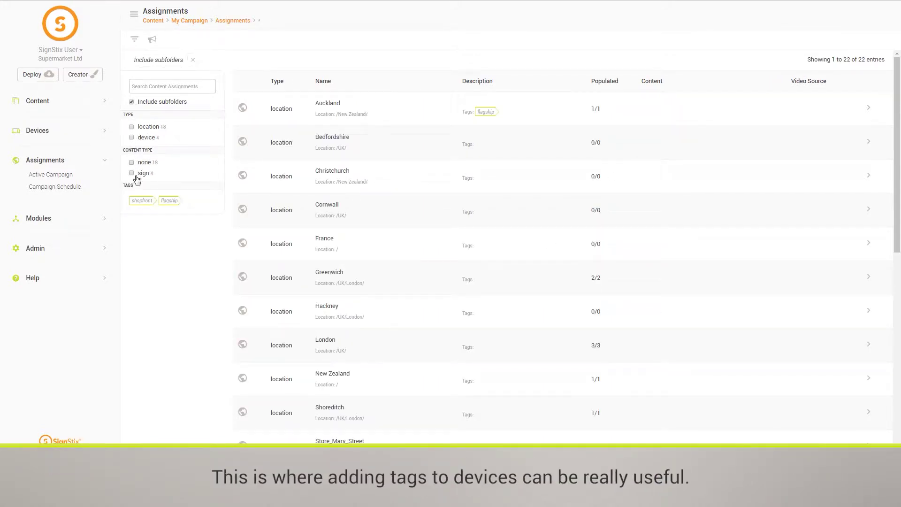
click(137, 202)
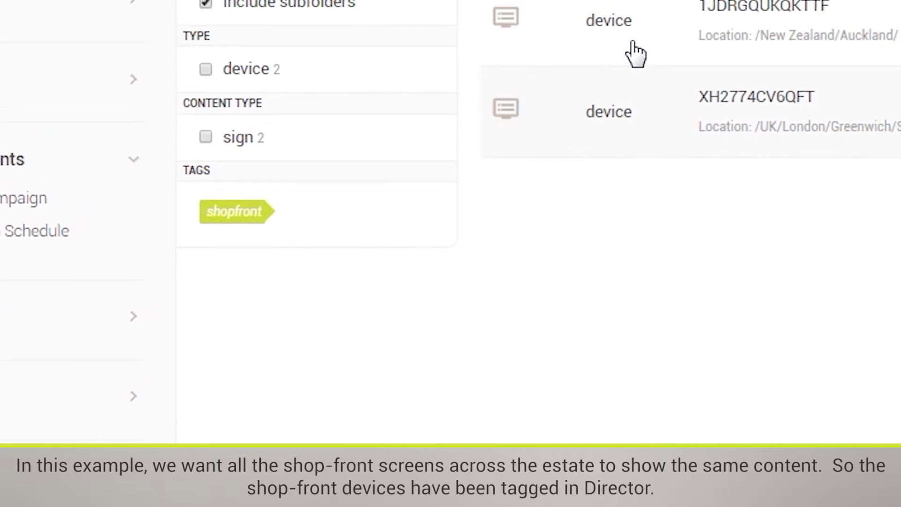
click(543, 90)
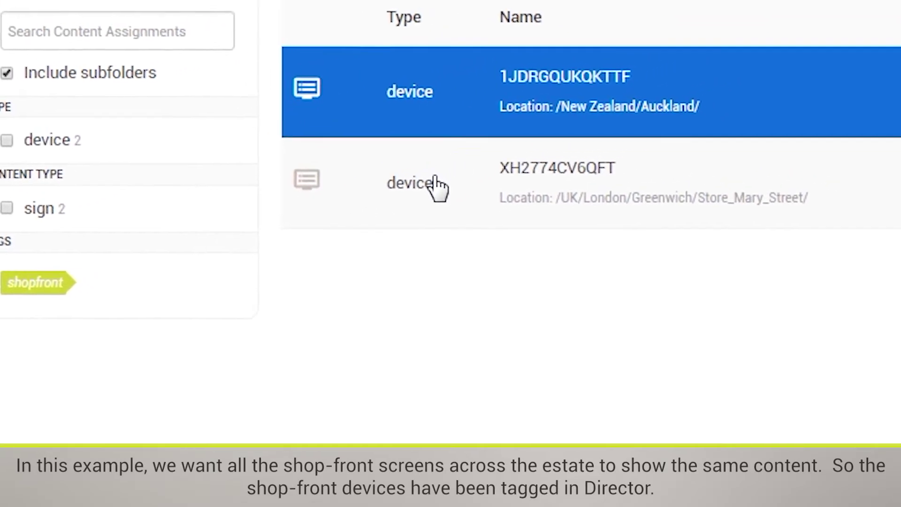
ctrl+click(416, 194)
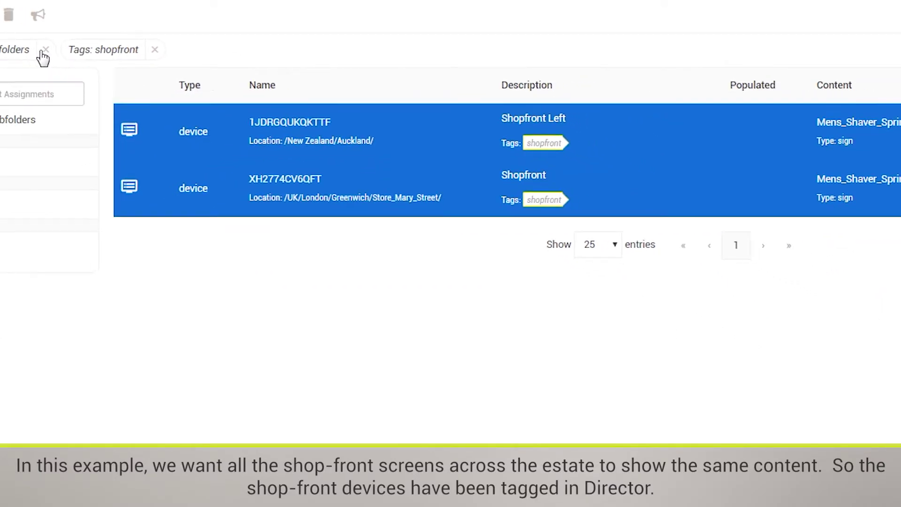
click(152, 40)
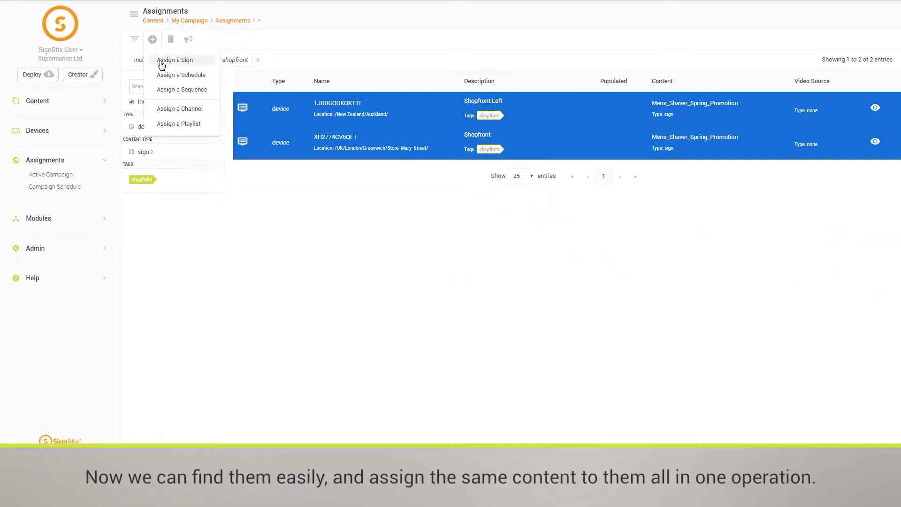
- Assign Why_Were_The_Best_Welcome_Sign to both selected shopfront devices at once
click(160, 61)
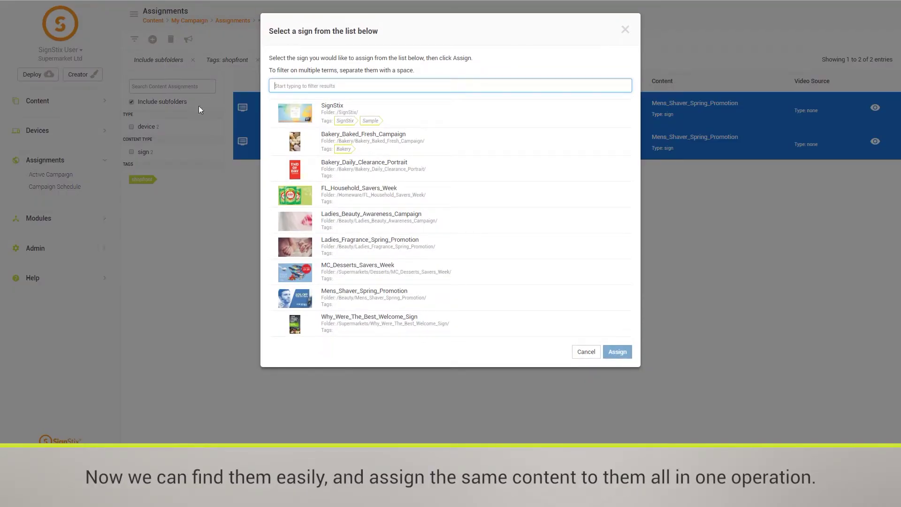
click(331, 321)
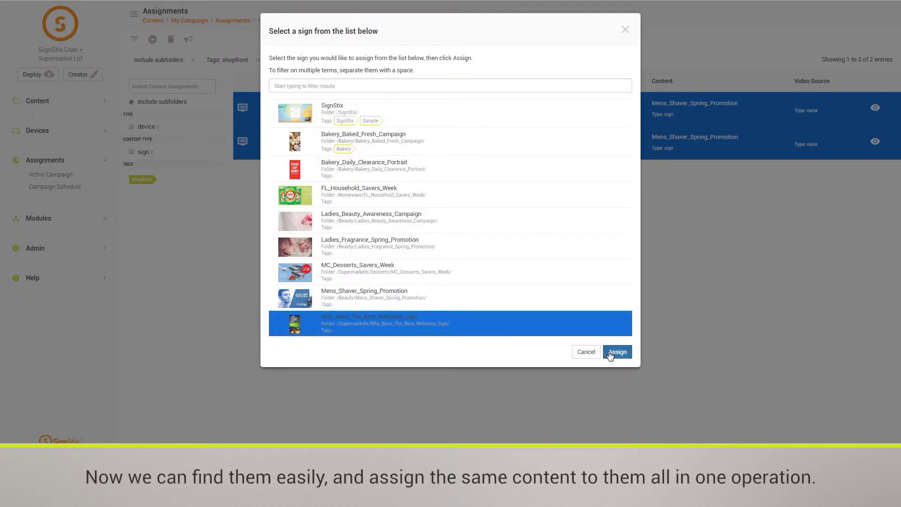
click(612, 352)
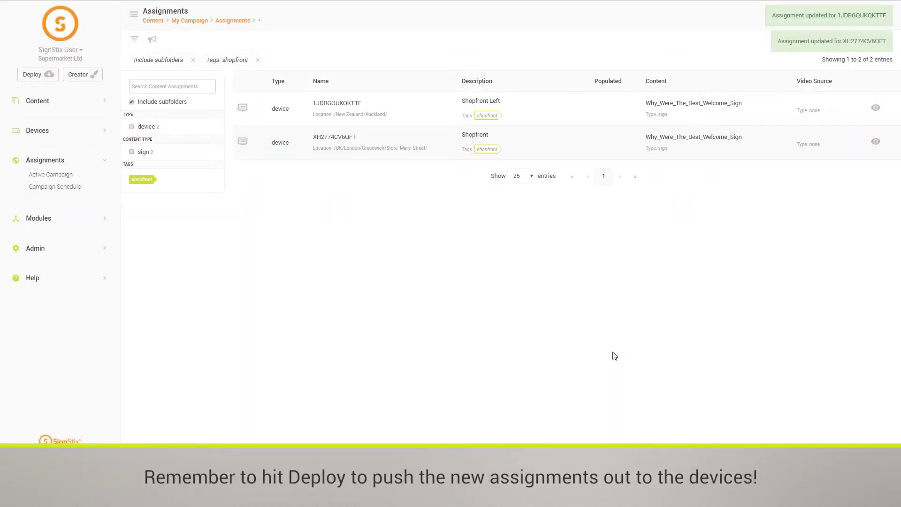
- Deploy the shopfront assignments, confirmed as 'Content Deployed'
click(32, 76)
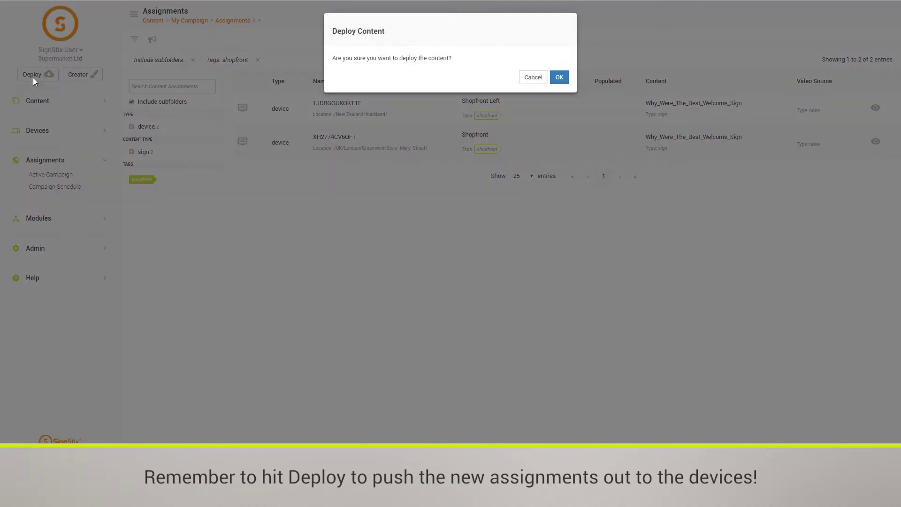
click(559, 78)
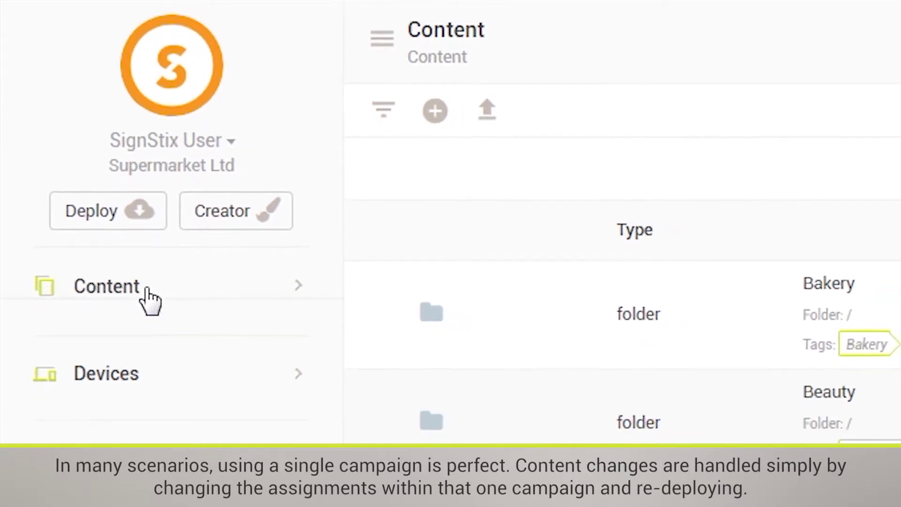
- List only campaigns in the Content library, showing My Campaign, ready to create new content
click(151, 307)
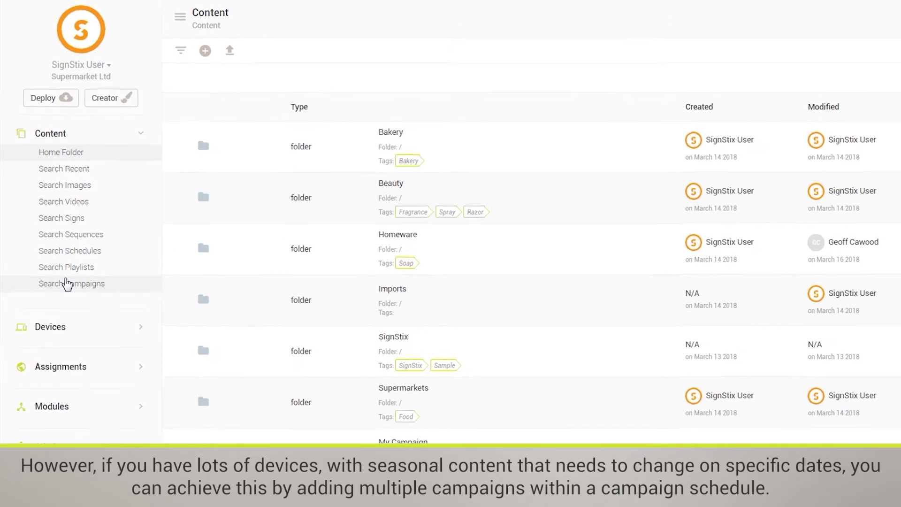
click(54, 234)
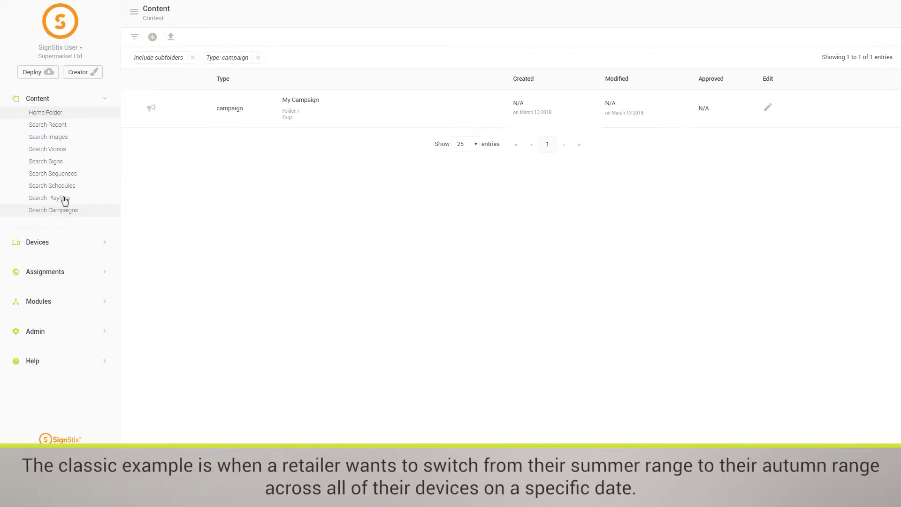
click(153, 37)
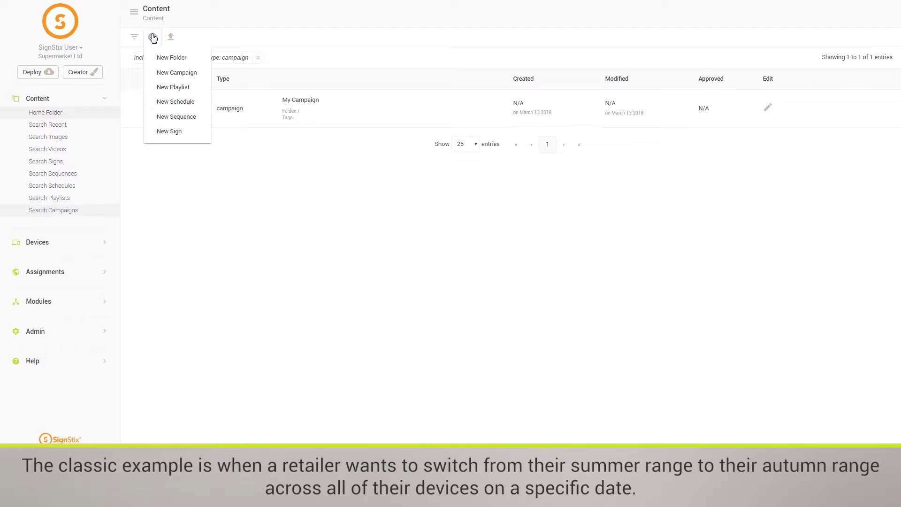
- Create a new campaign named 'Autumn 2018' alongside My Campaign
click(163, 74)
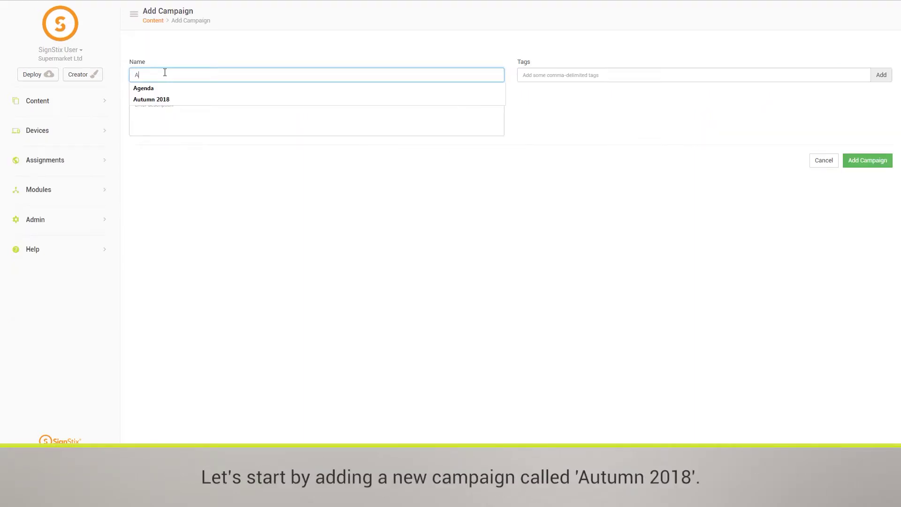
text(Autumn 2018)
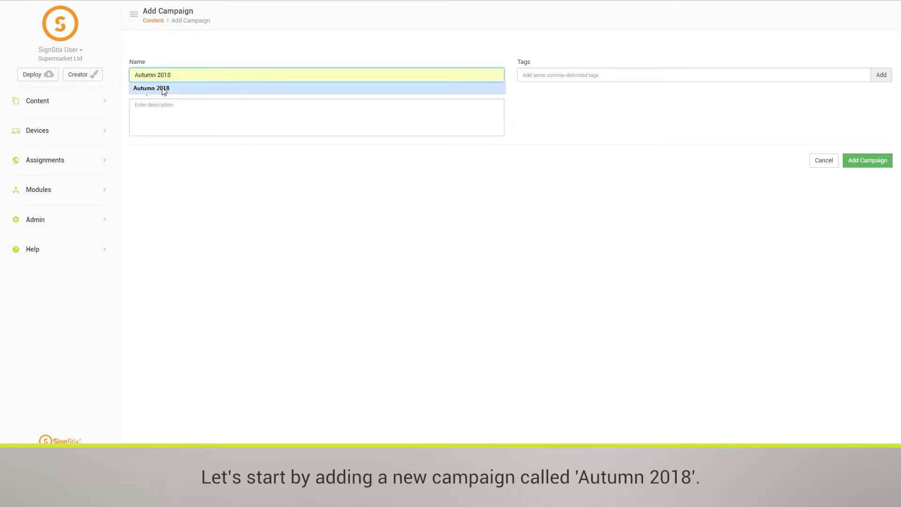
click(163, 90)
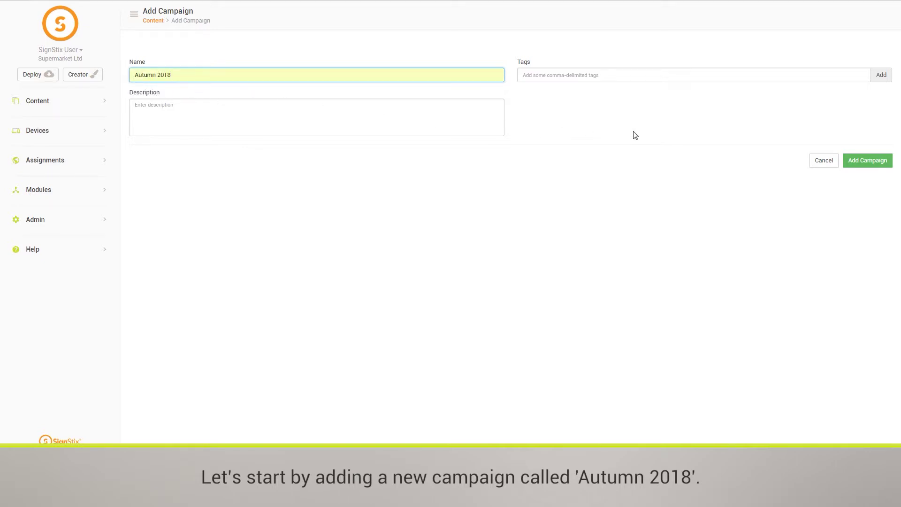
click(850, 161)
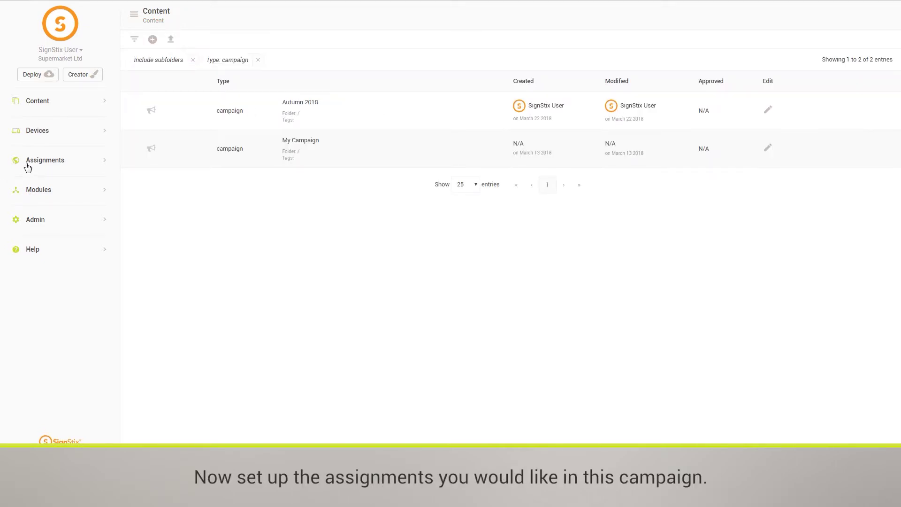
click(27, 166)
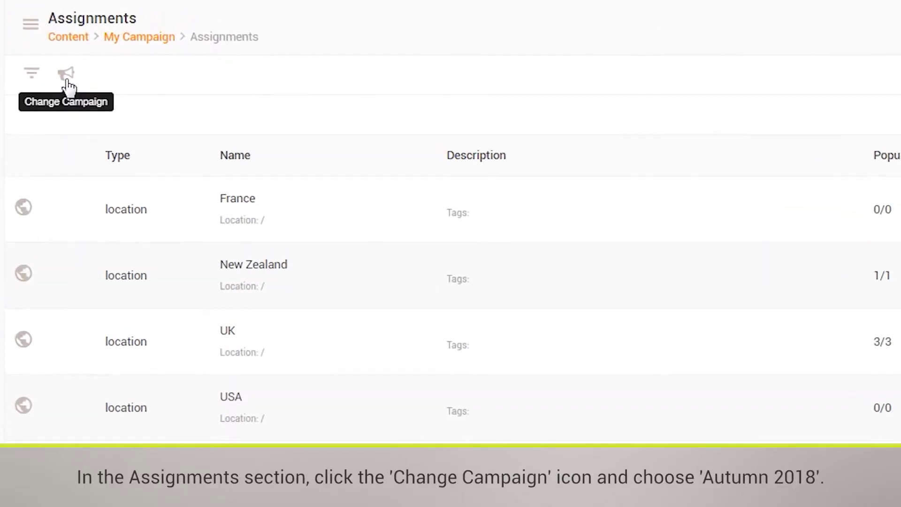
- Choose Autumn 2018 as the campaign whose assignments are being edited
click(62, 82)
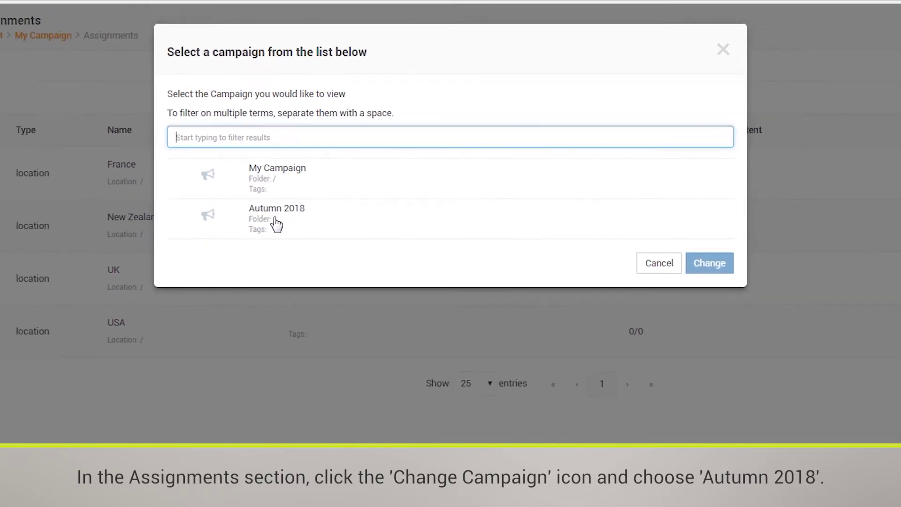
click(275, 222)
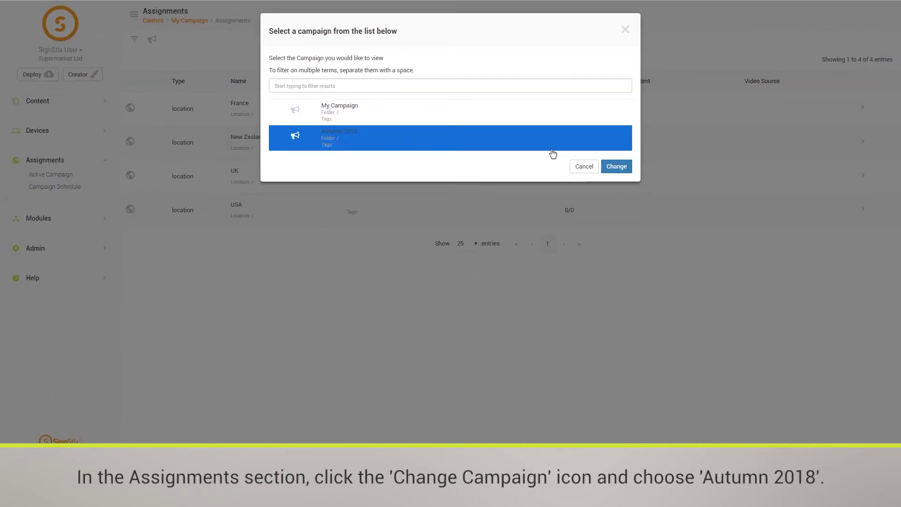
- Confirm Autumn 2018 and drill down UK > London > Greenwich > Store_Rocky_Lane
click(623, 171)
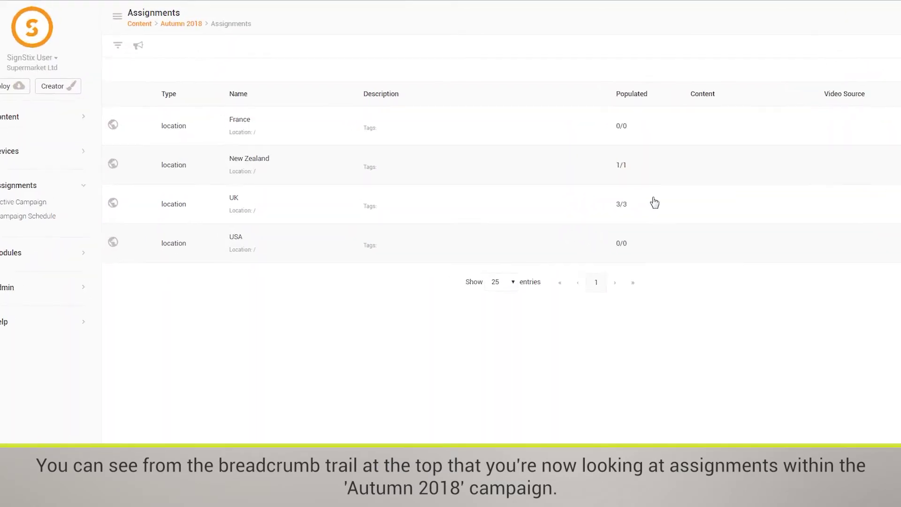
click(237, 341)
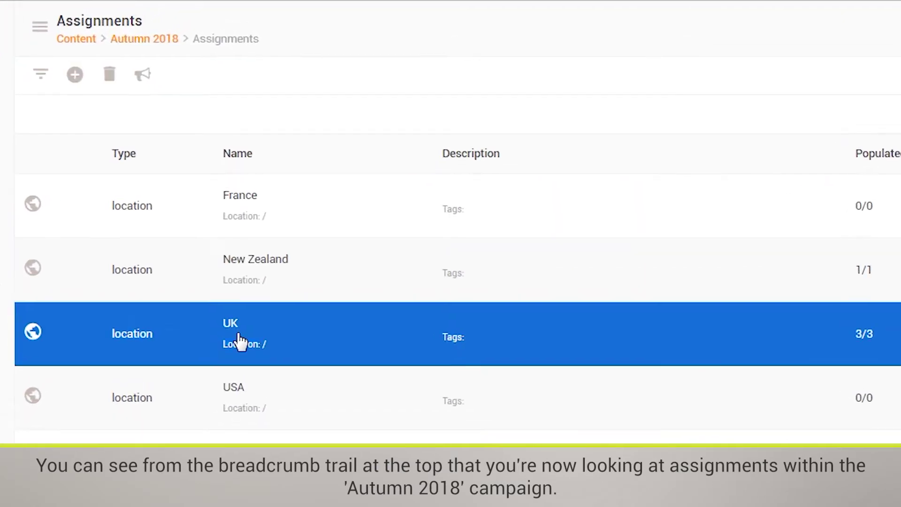
click(238, 355)
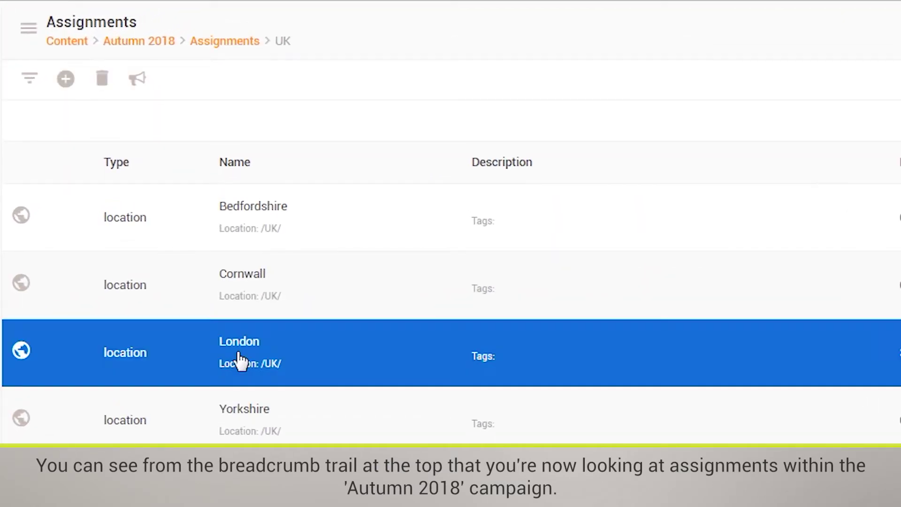
double_click(266, 227)
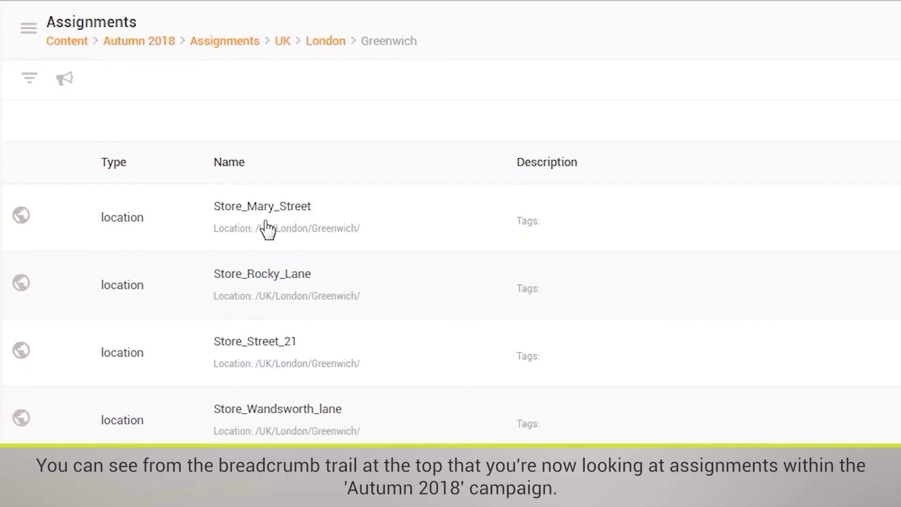
double_click(267, 258)
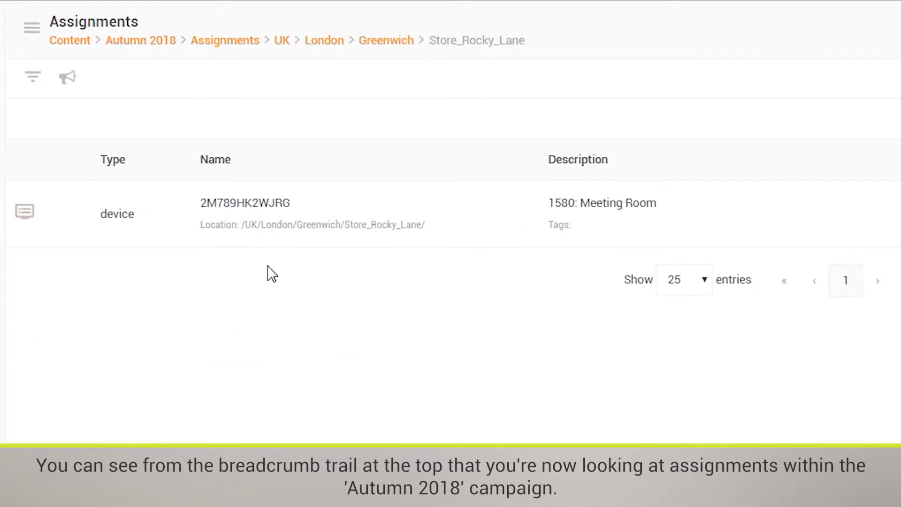
- Select the store's device and start assigning a sign to it
click(242, 113)
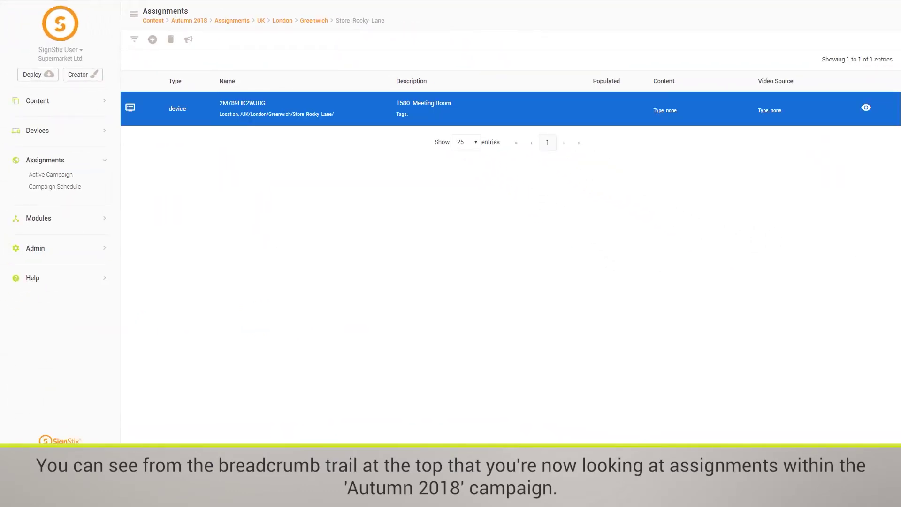
click(152, 39)
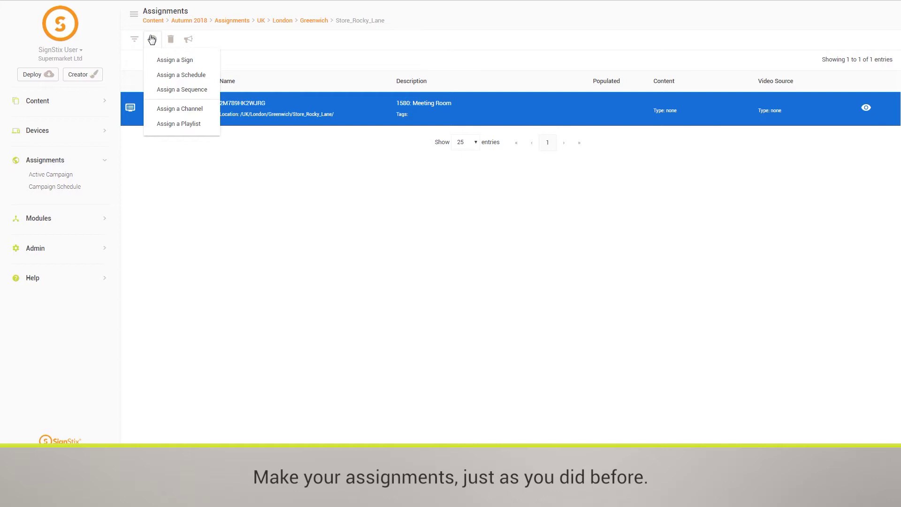
click(159, 58)
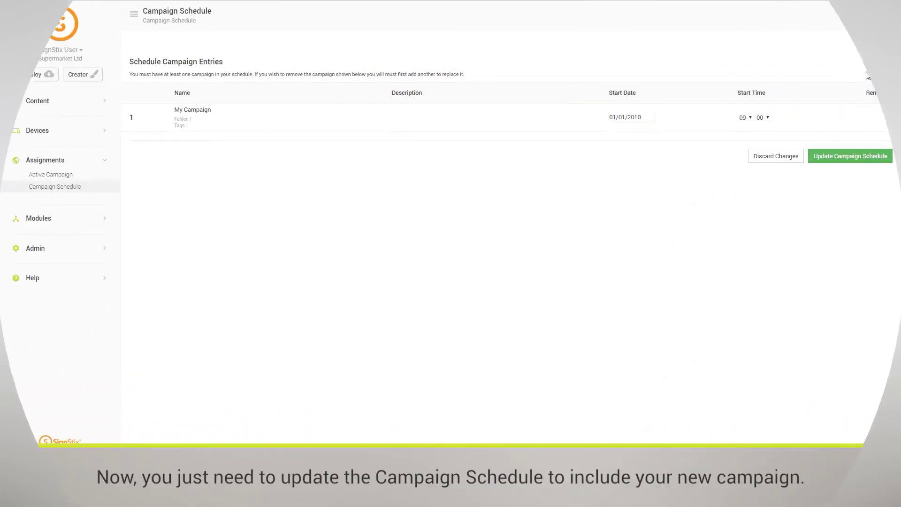
- Add Autumn 2018 to the campaign schedule from the campaign picker
click(887, 59)
click(358, 137)
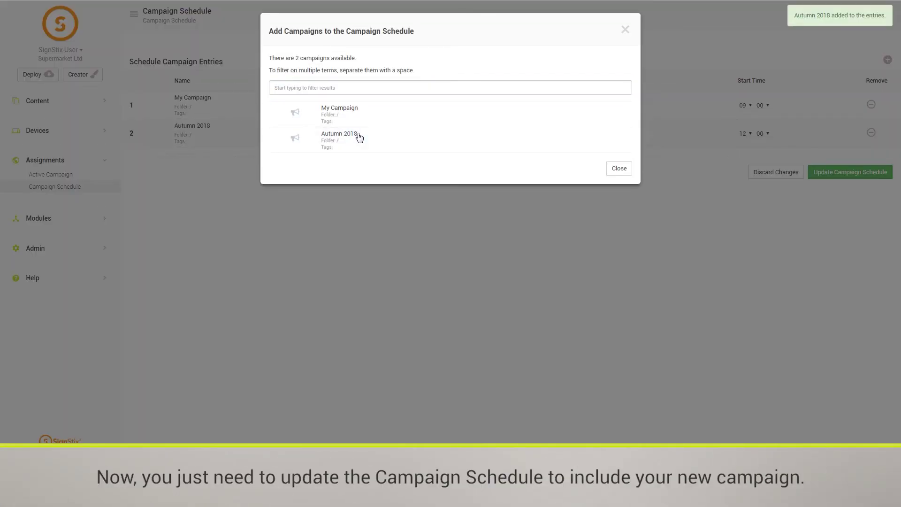
click(614, 174)
- Set Autumn 2018's start to 01/09/2018 at hour 07
click(633, 133)
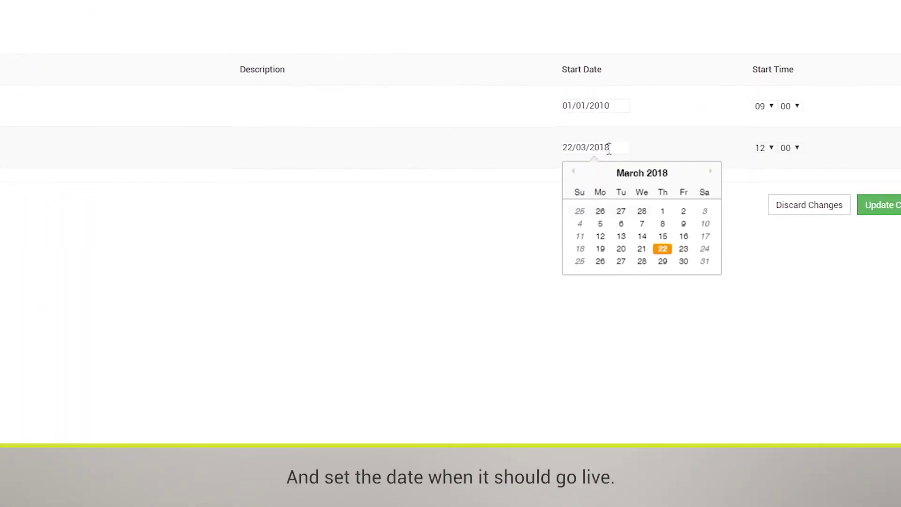
click(712, 197)
click(713, 197)
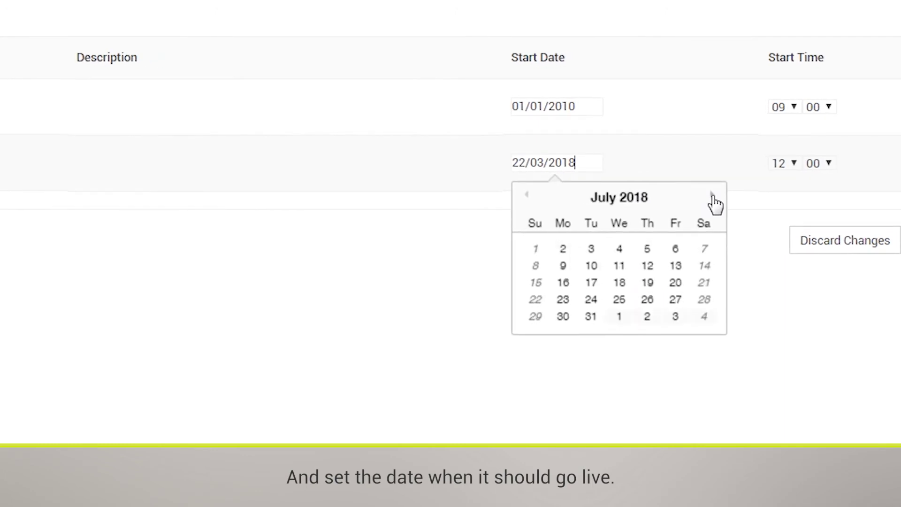
click(712, 197)
click(704, 248)
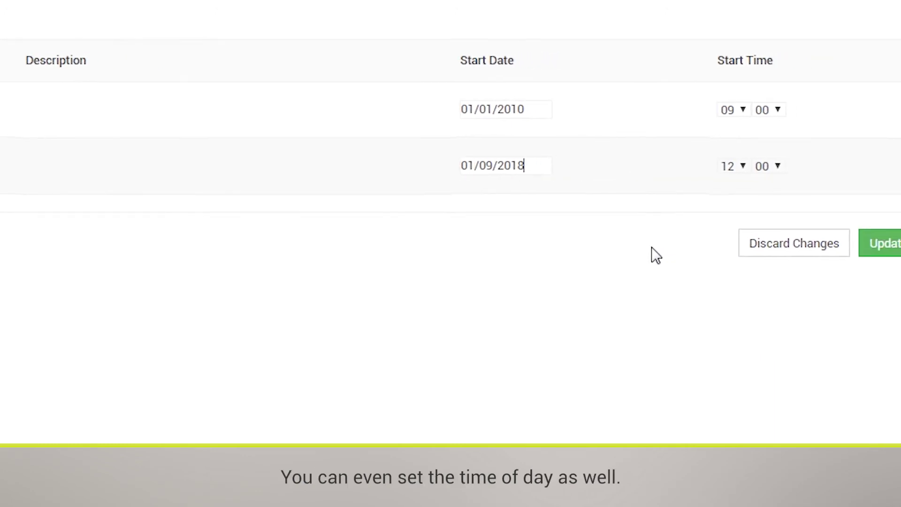
click(779, 164)
click(598, 277)
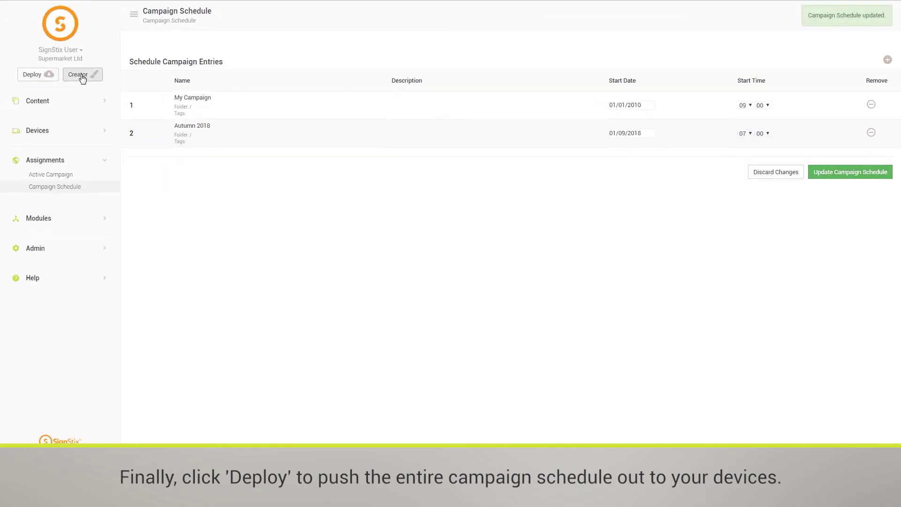
- Deploy the campaign schedule to the devices and confirm with OK
click(51, 77)
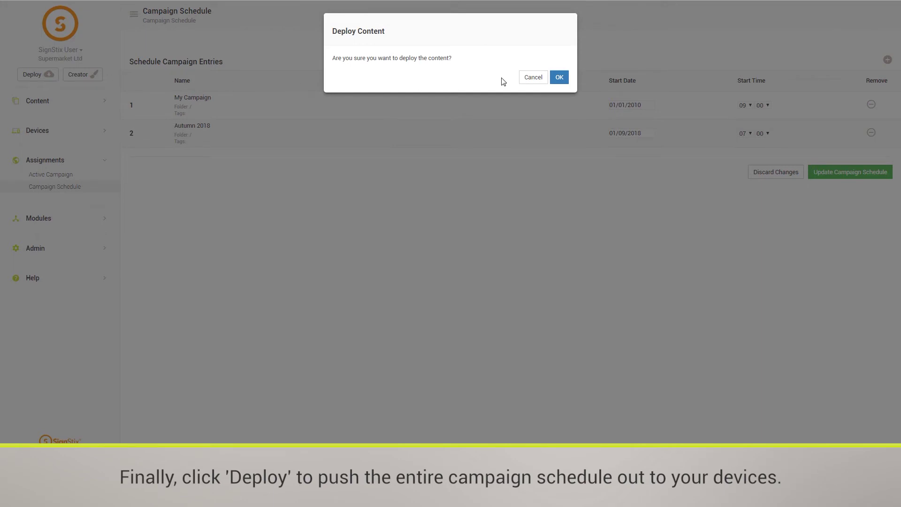
click(558, 78)
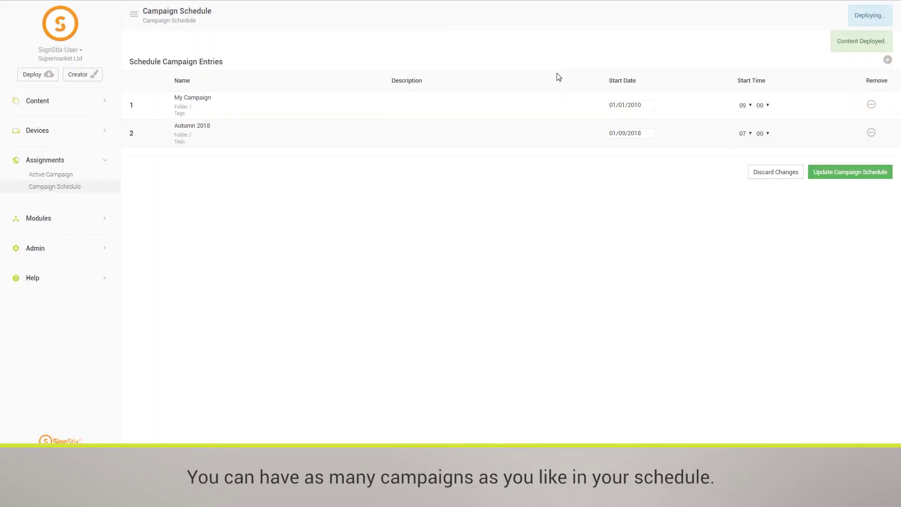